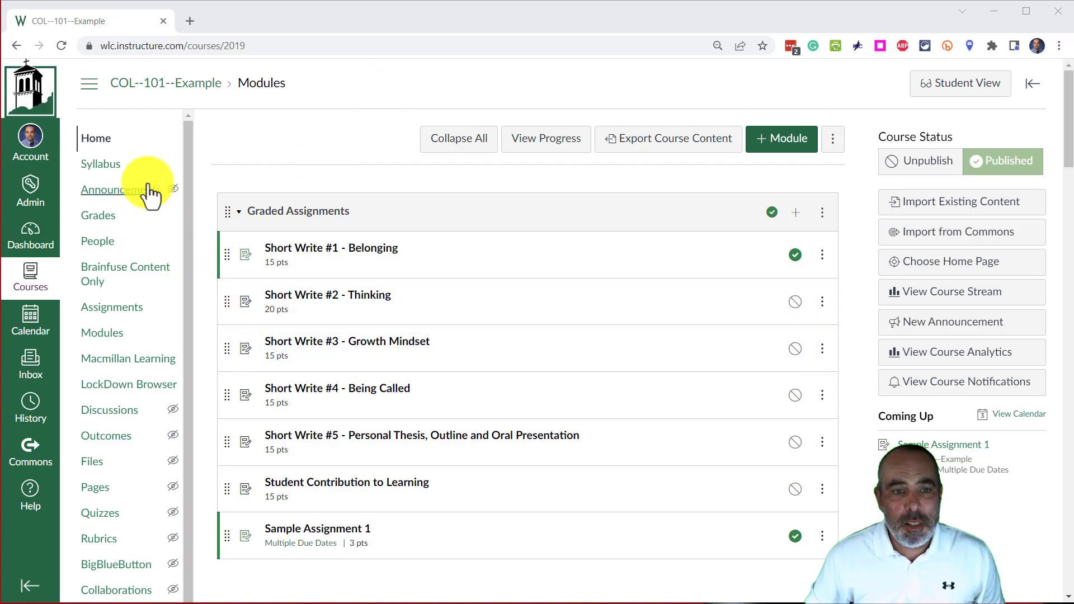
Open the settings page of the COL--101--Example course.
scroll(115, 551, "down", 1)
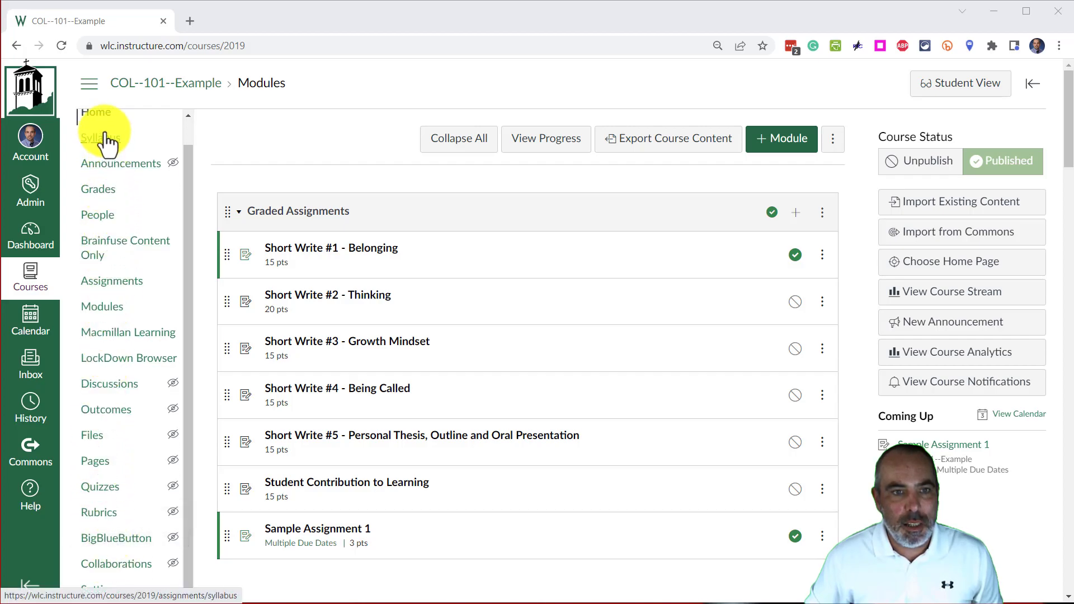
scroll(106, 143, "up", 1)
scroll(145, 481, "down", 1)
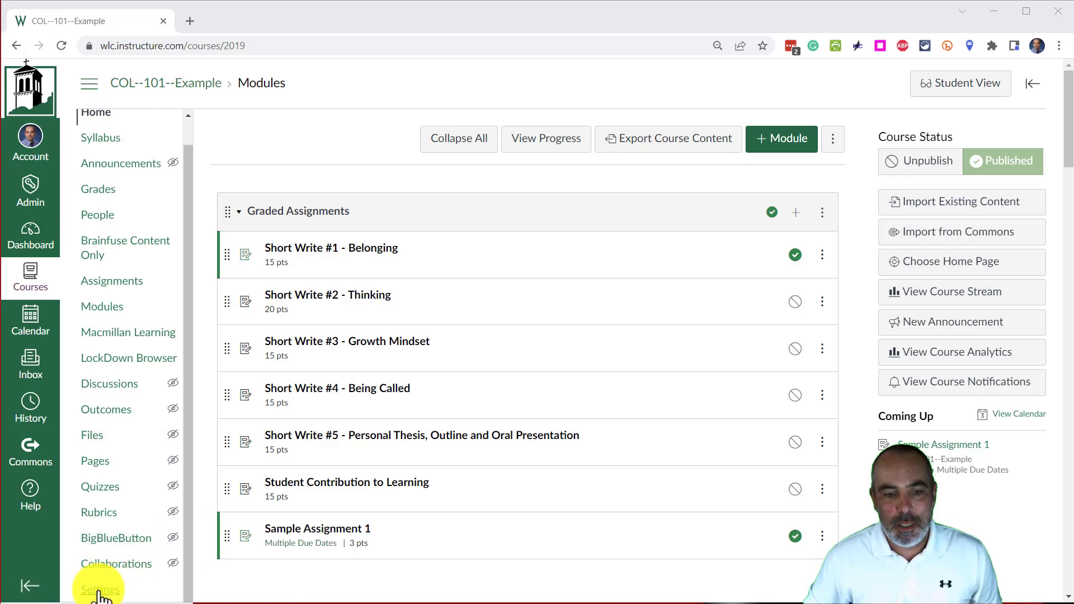
left_click(100, 591)
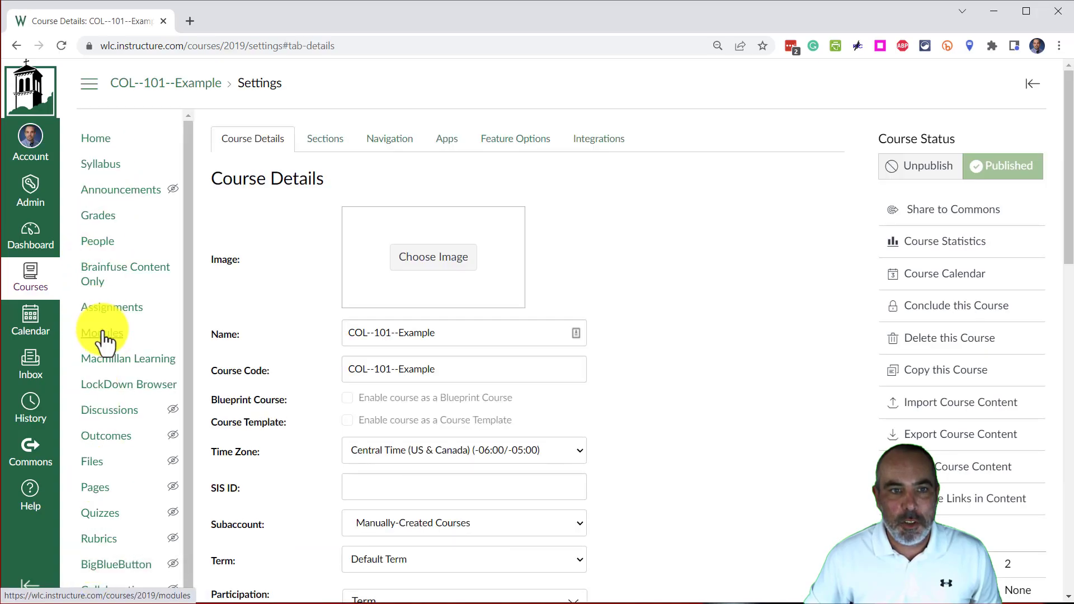
left_click(88, 88)
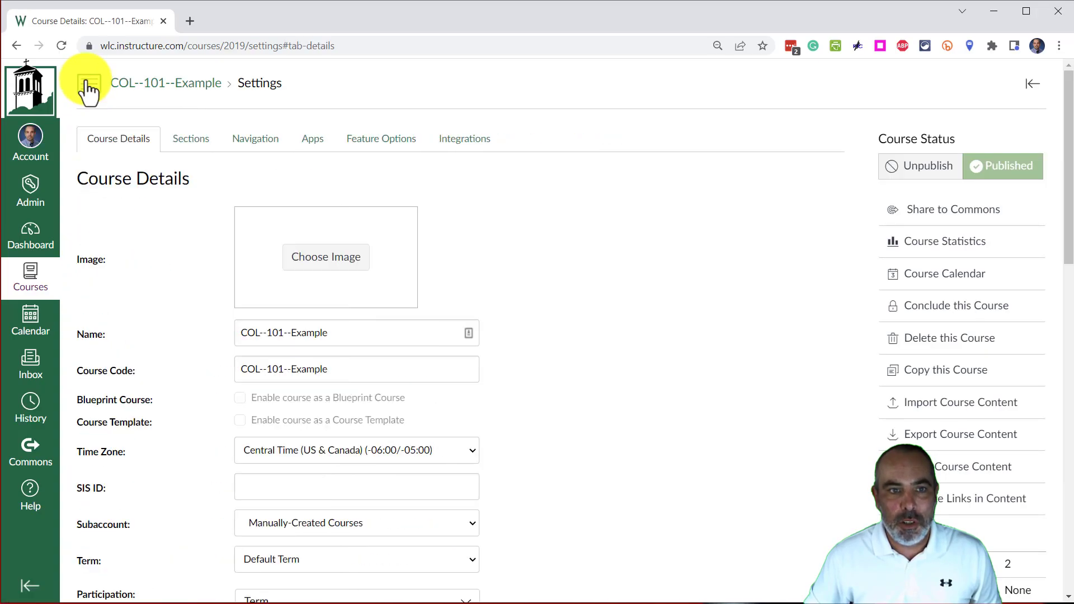
left_click(87, 89)
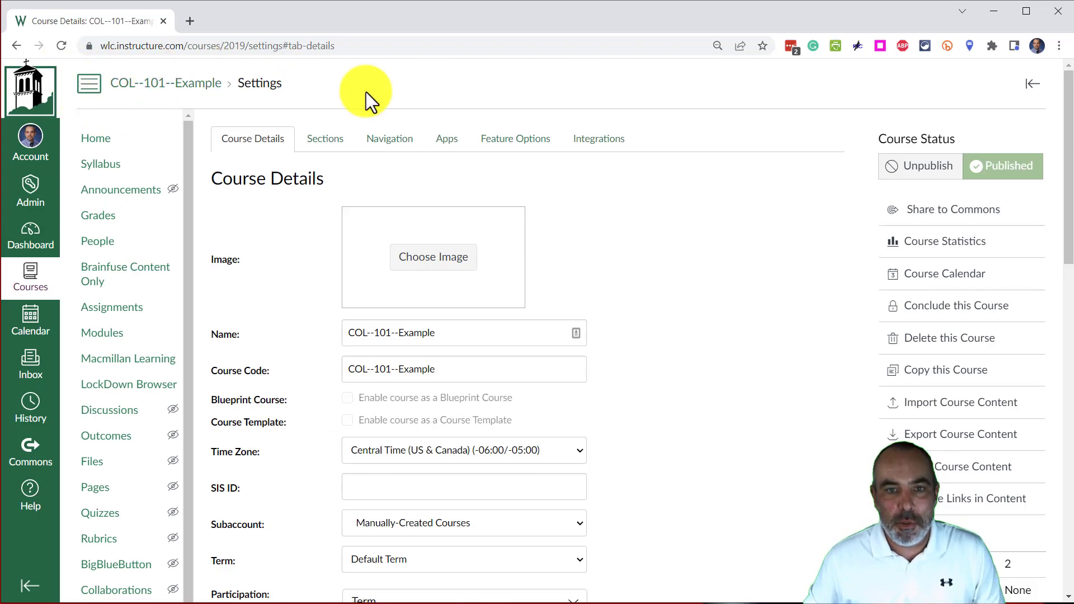
Enable Attendance in the course navigation by placing it between People and Brainfuse Content Only, and save the change.
left_click(392, 149)
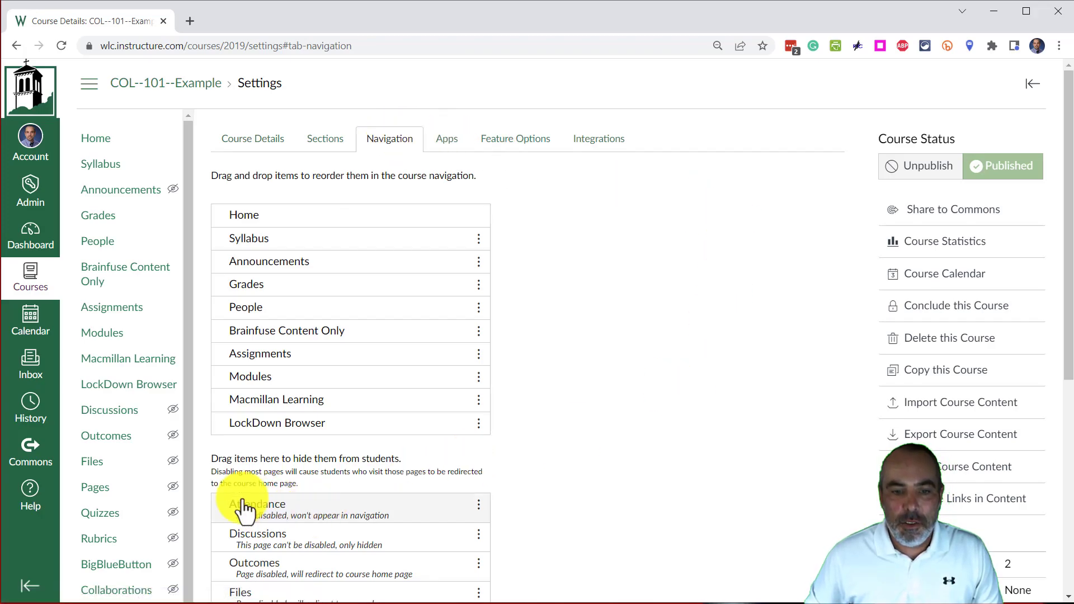
left_click_drag(267, 517, 308, 336)
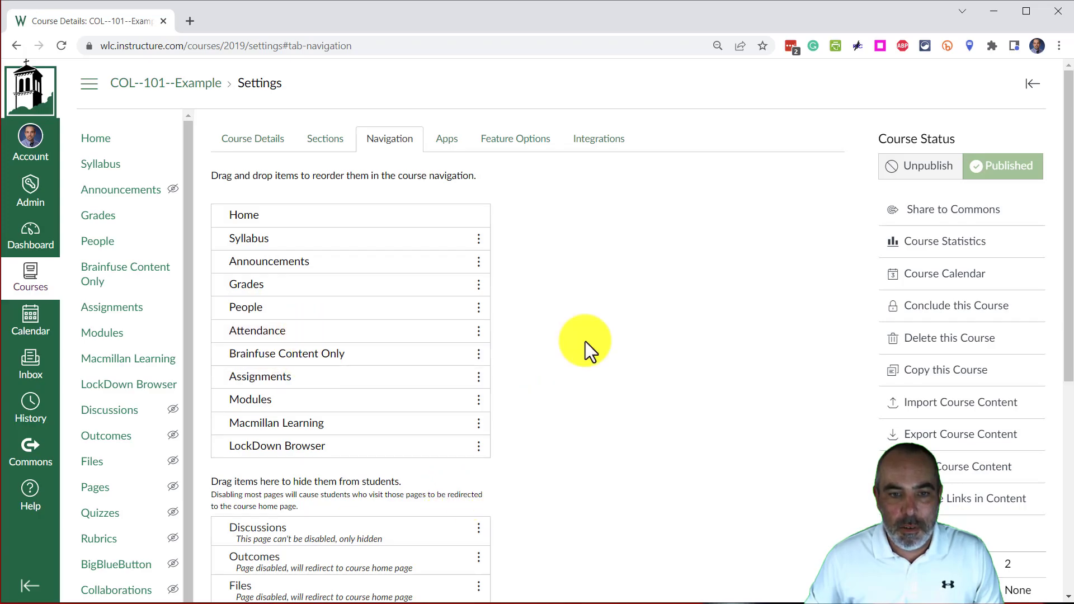
scroll(603, 321, "down", 6)
left_click(233, 558)
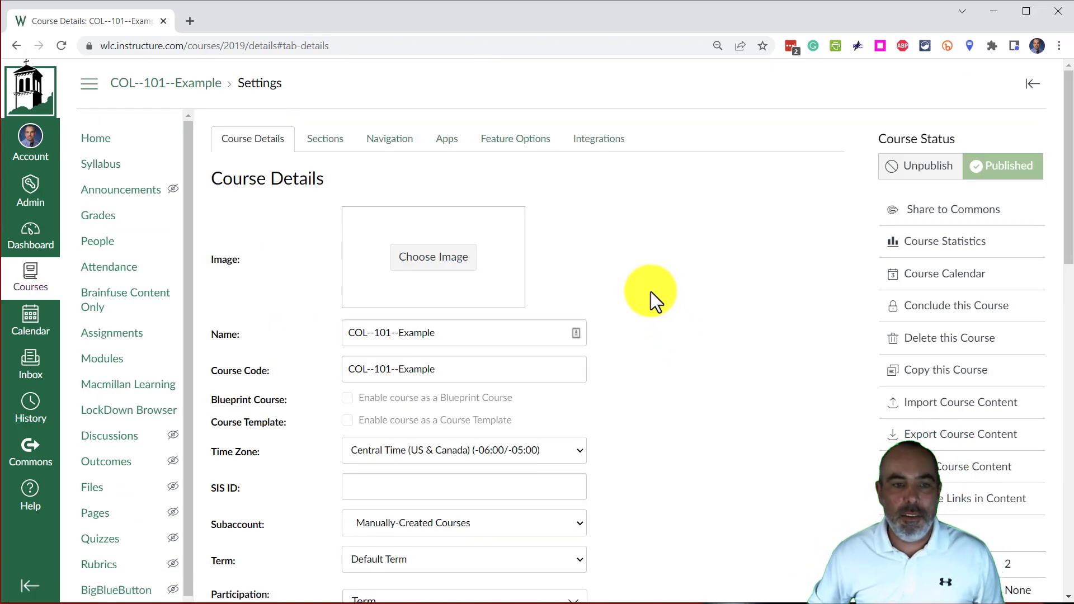
Open the course's Attendance tool and cycle the first student's status for August 19, ending on present.
left_click(115, 274)
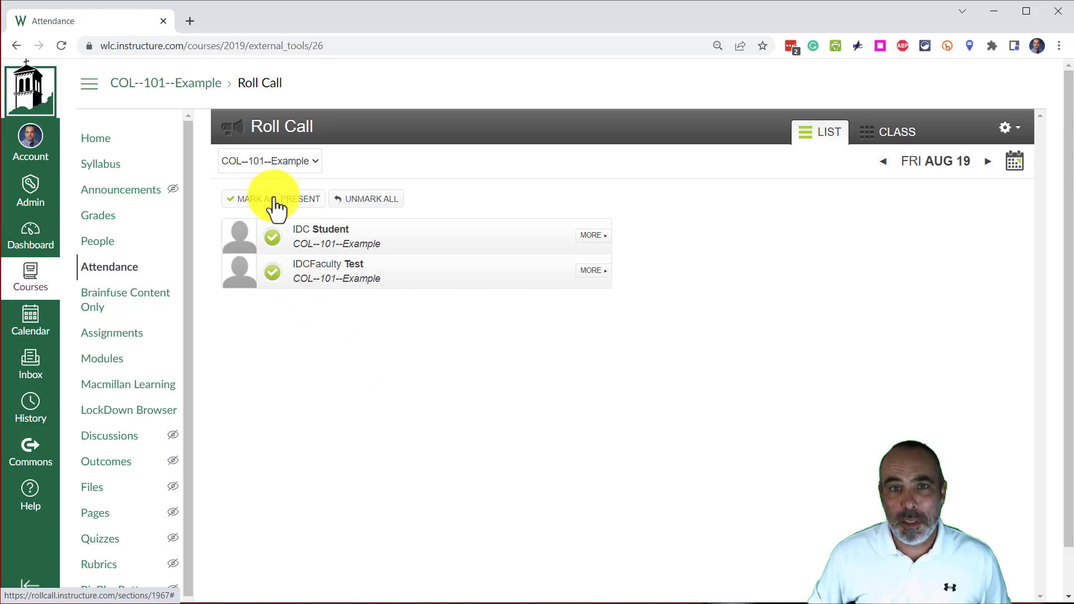
left_click(271, 238)
left_click(271, 238)
left_click(272, 241)
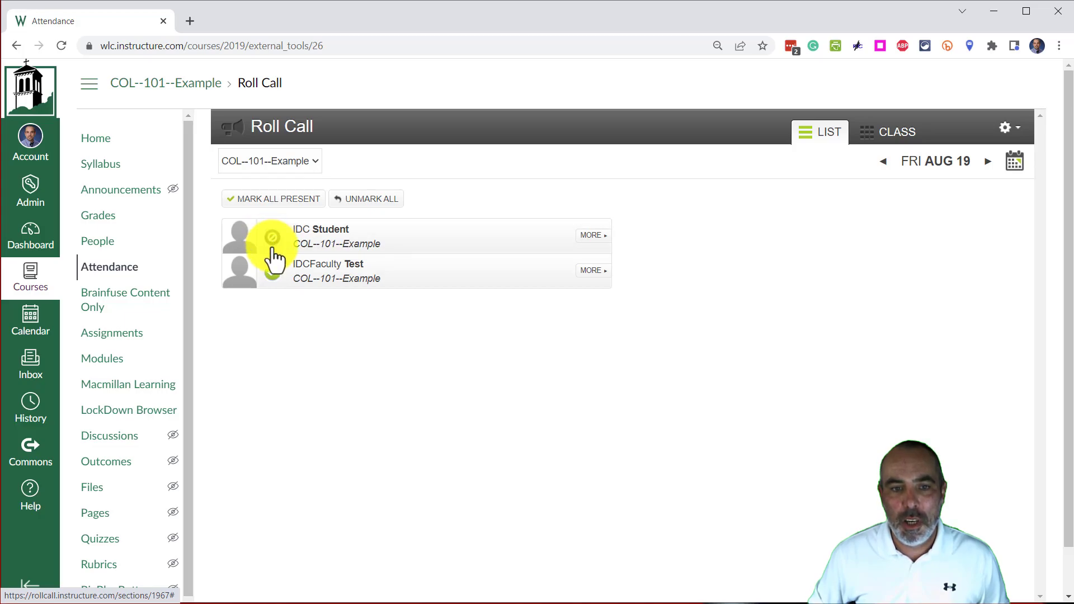
left_click(270, 242)
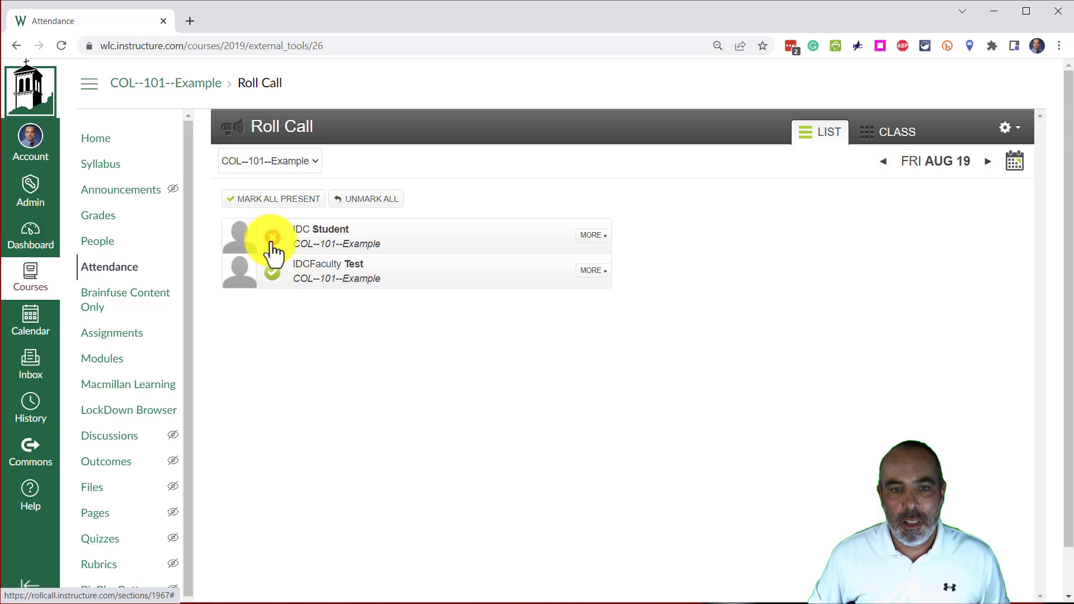
left_click(272, 243)
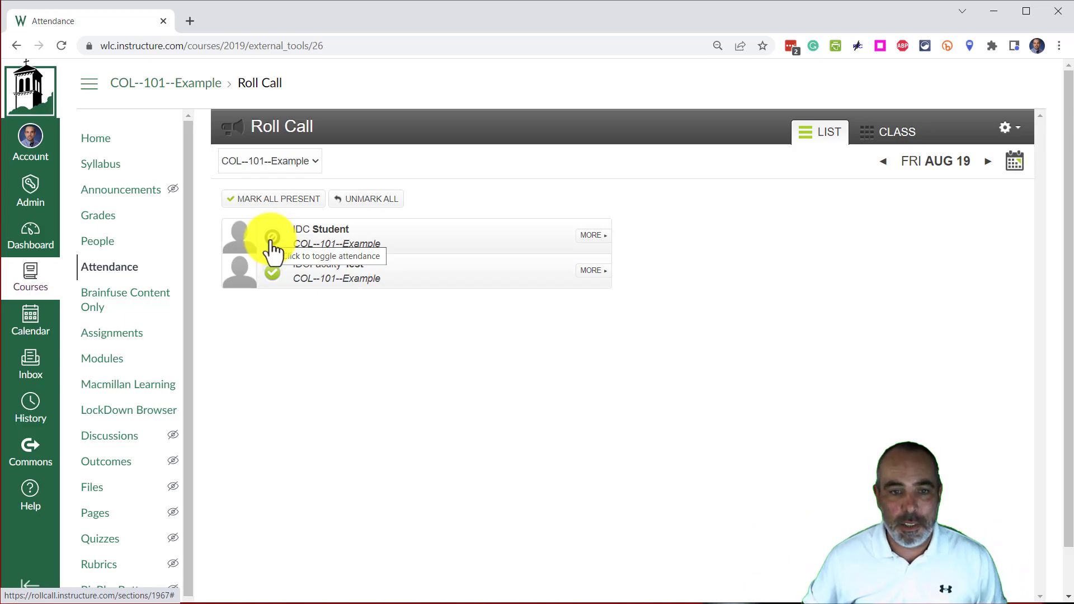
left_click(271, 242)
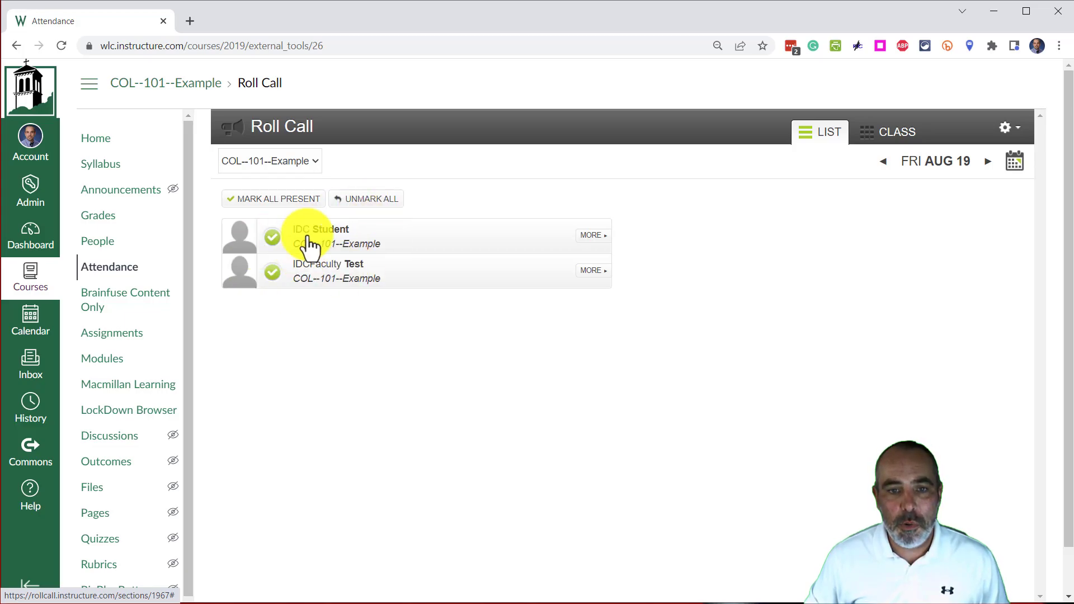
In the first student's attendance details, set the status to absent, late and unmarked in turn, restore present, and close the details.
left_click(590, 246)
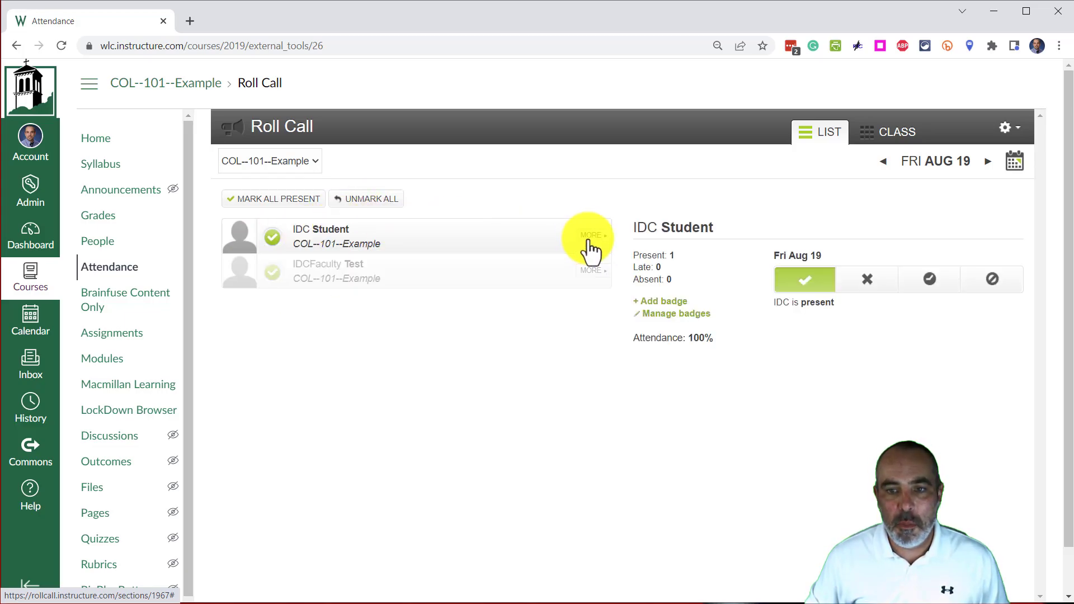
left_click(870, 285)
left_click(930, 284)
left_click(994, 282)
left_click(821, 290)
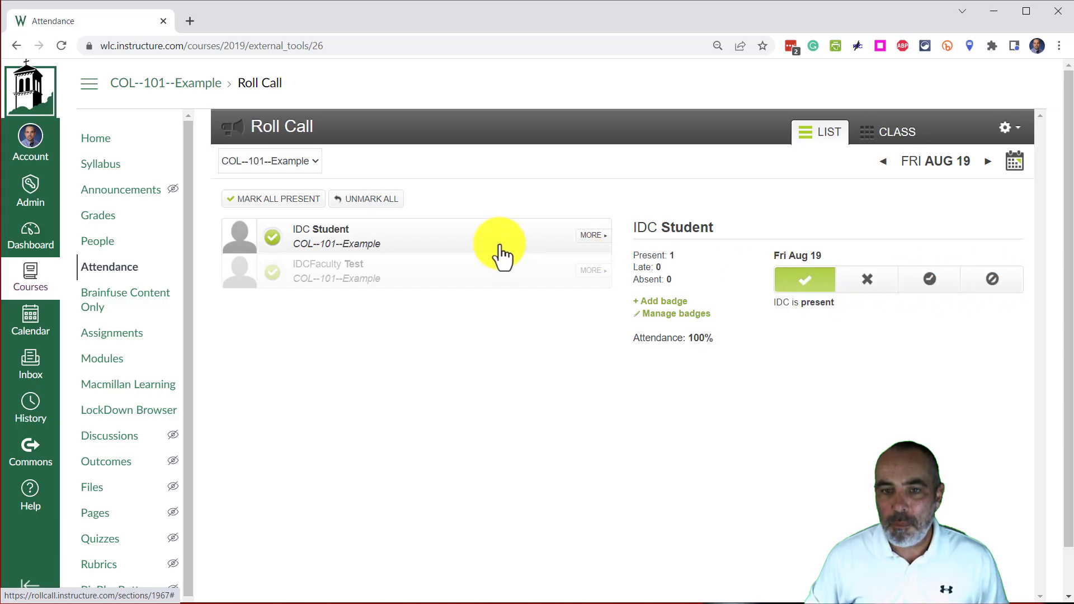
left_click(579, 214)
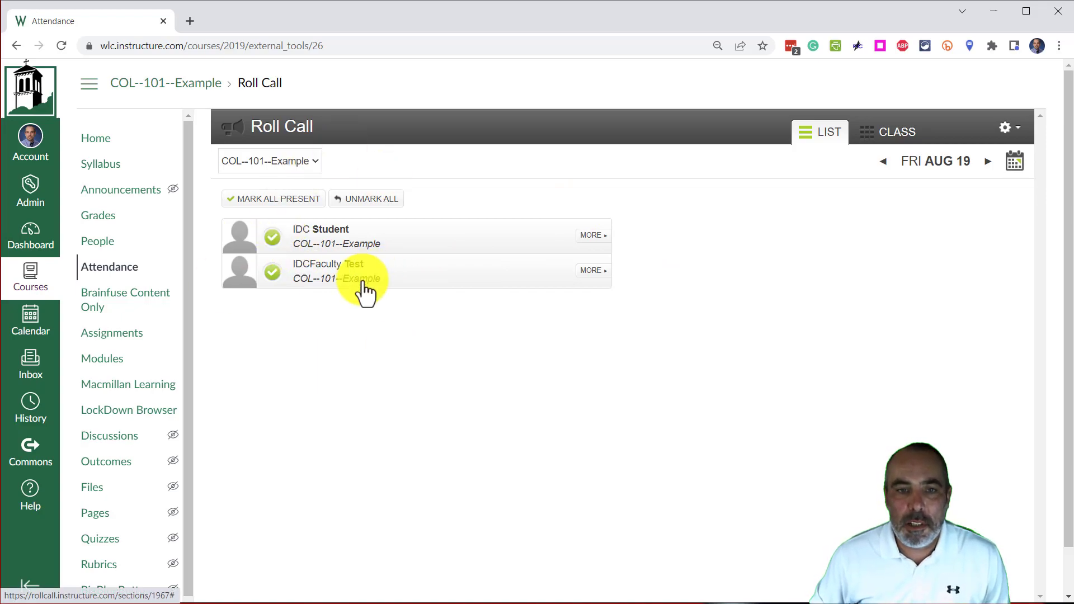
View the Roll Call settings for counting attendance toward the final grade and weighting lateness, and close them.
left_click(1010, 140)
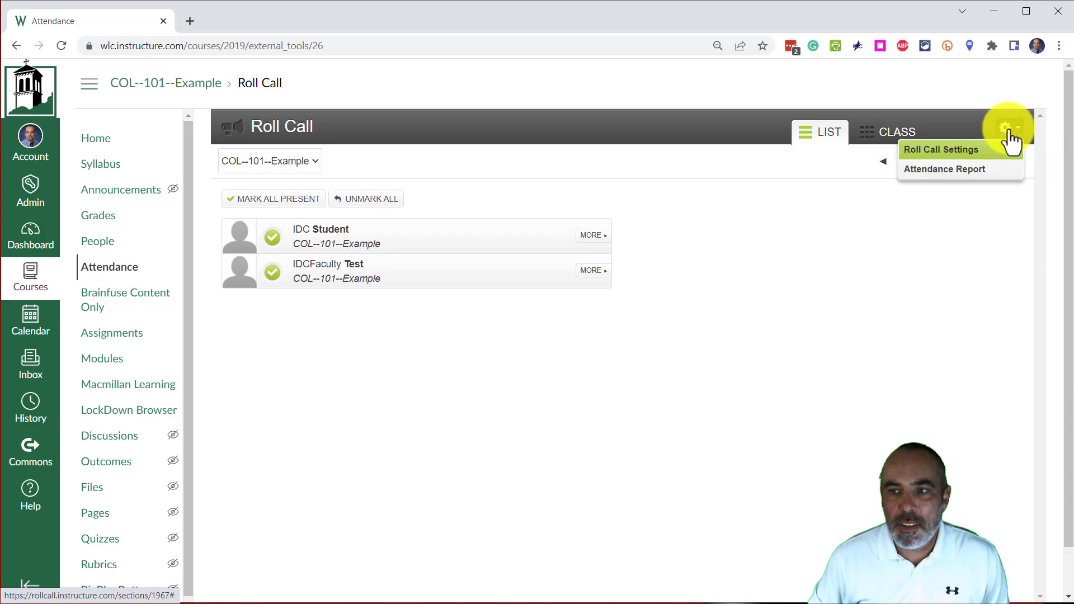
left_click(940, 150)
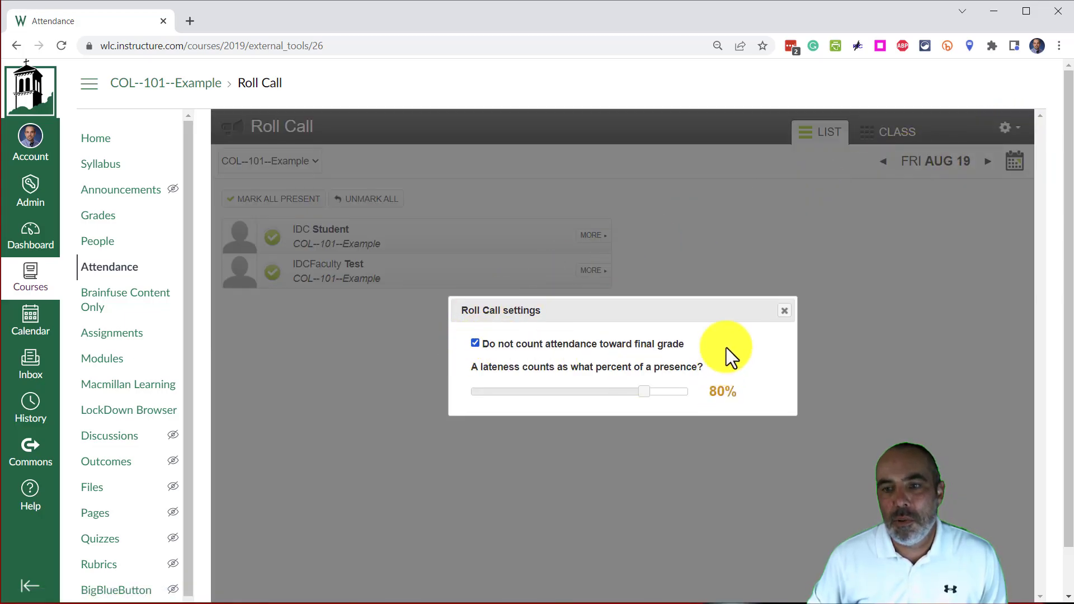
left_click(783, 312)
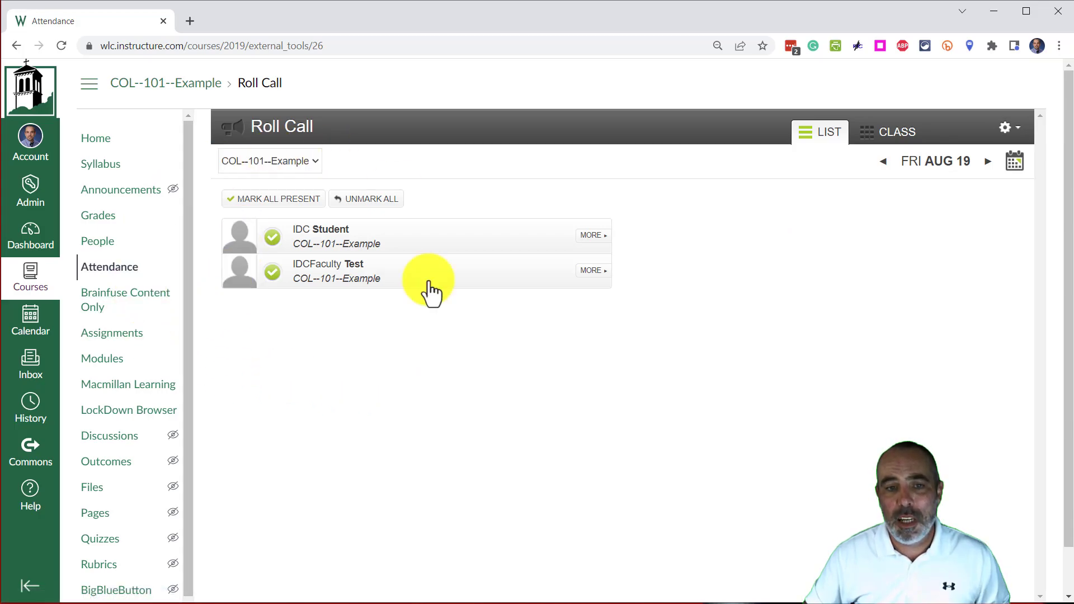
Cycle the first student's attendance mark in the list again and return it to present.
left_click(277, 246)
left_click(277, 247)
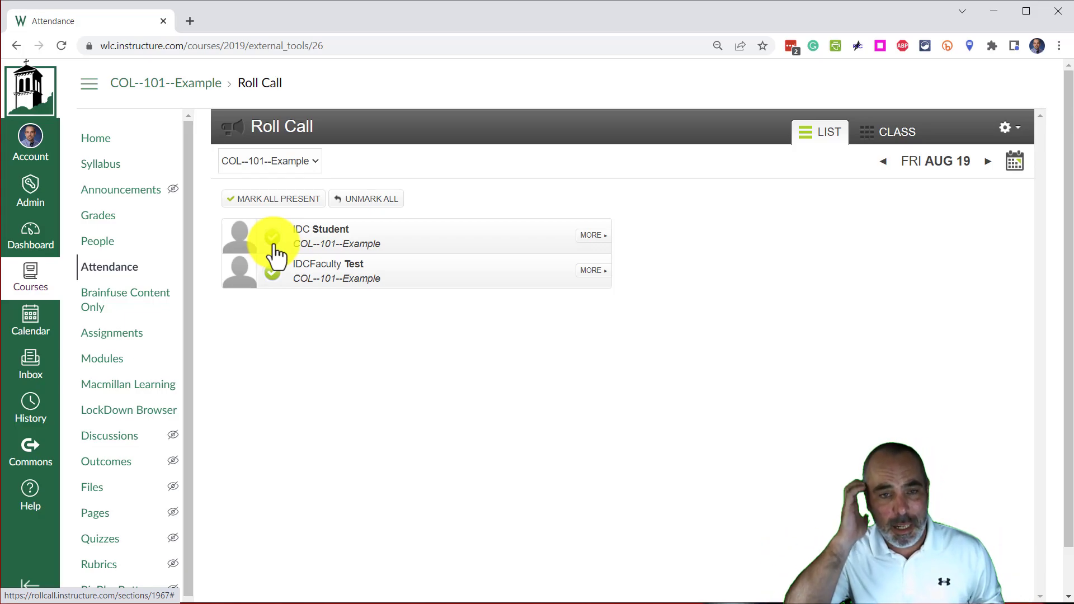
scroll(940, 218, "down", 1)
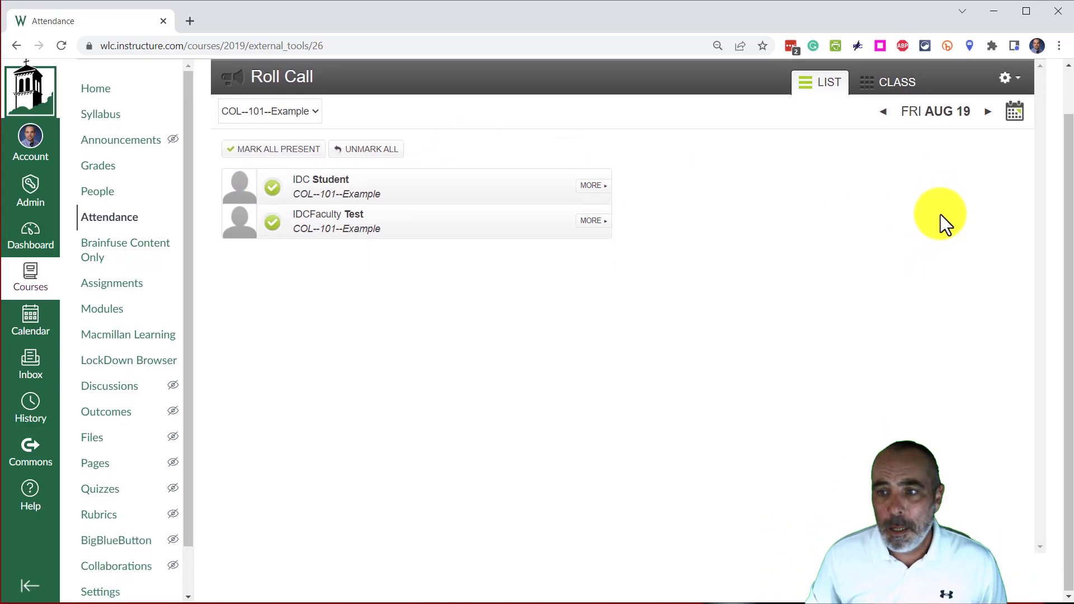
left_click(272, 188)
scroll(282, 279, "up", 1)
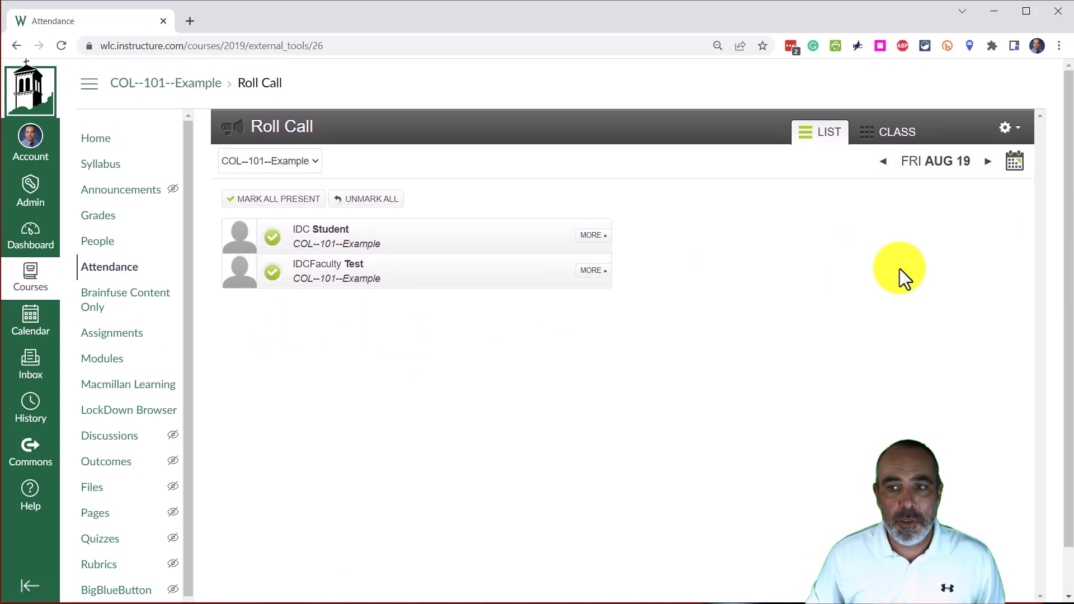
Mark both students present for Wednesday, August 17, and return to Friday, August 19.
left_click(884, 165)
left_click(883, 167)
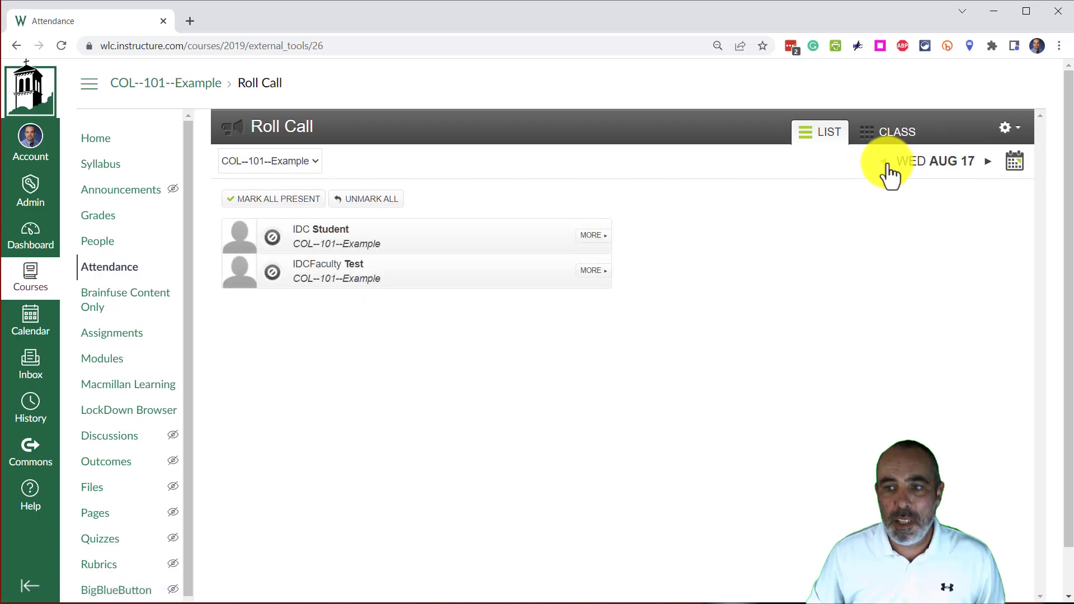
left_click(273, 237)
left_click(272, 273)
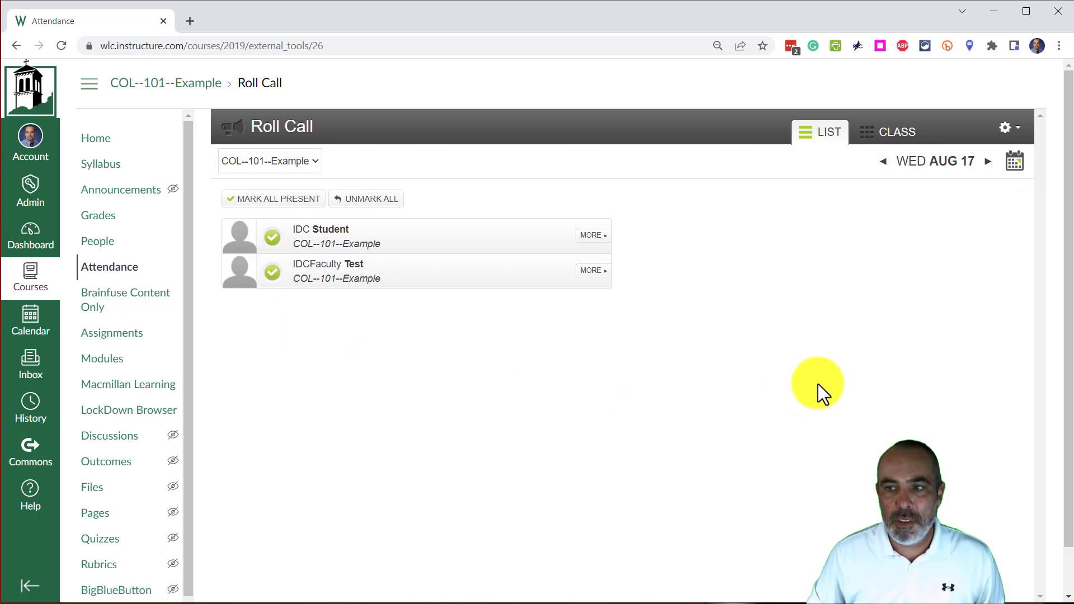
left_click(985, 163)
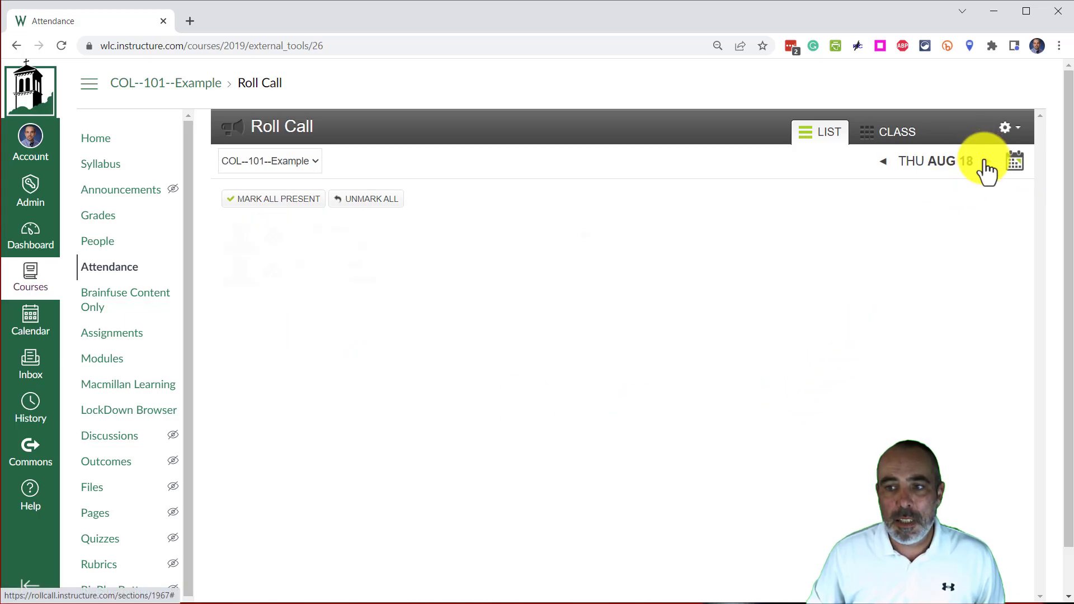
left_click(985, 164)
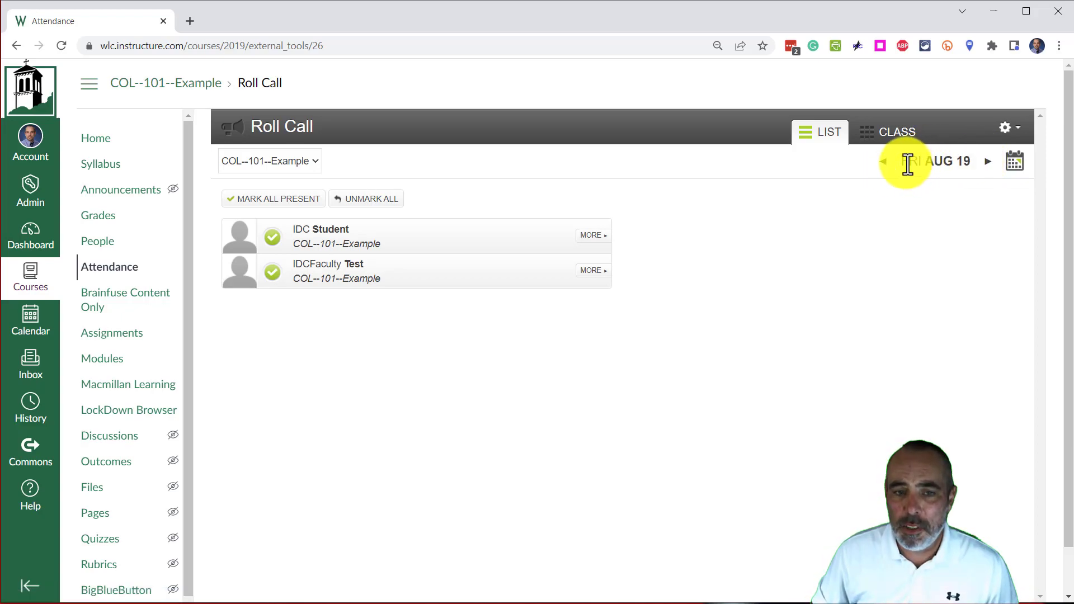
Switch to class view and seat both students side by side in the first two cells of the seating chart's first row.
left_click(872, 143)
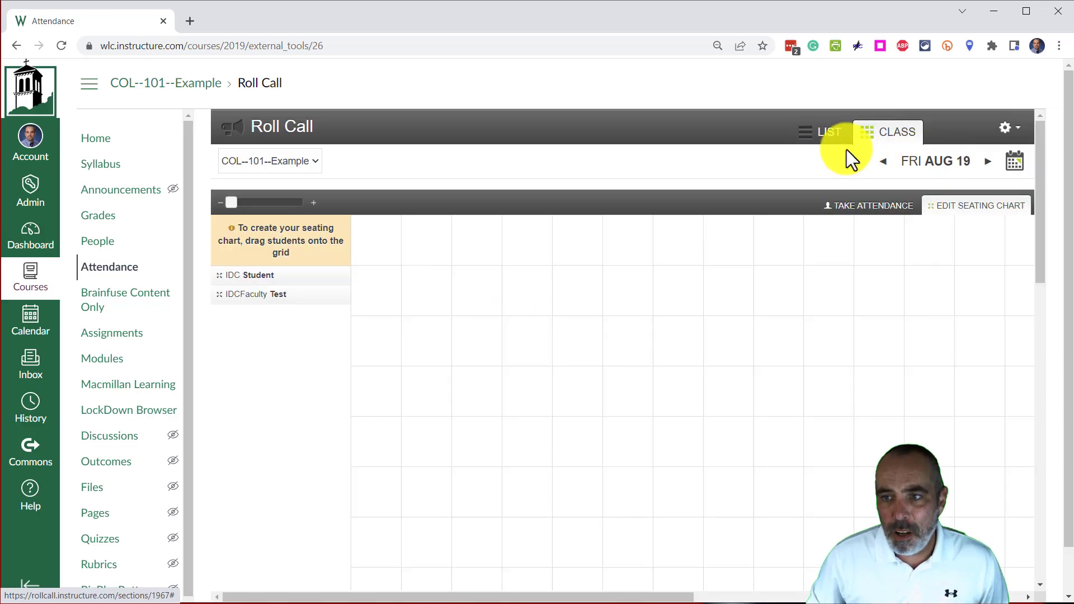
left_click_drag(223, 274, 386, 242)
left_click_drag(224, 276, 449, 231)
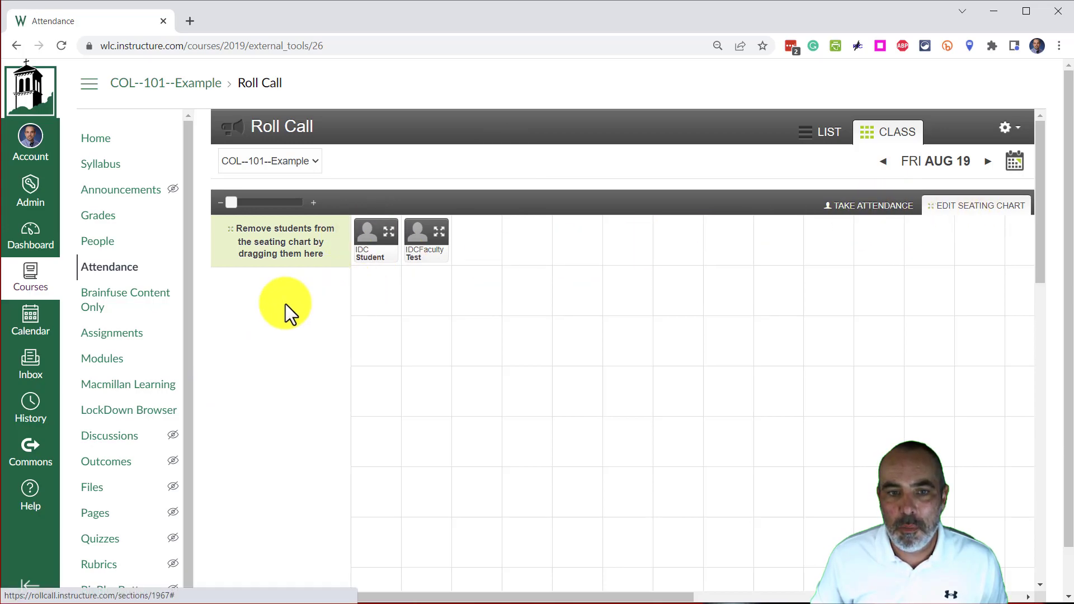
scroll(898, 219, "down", 2)
scroll(898, 219, "up", 2)
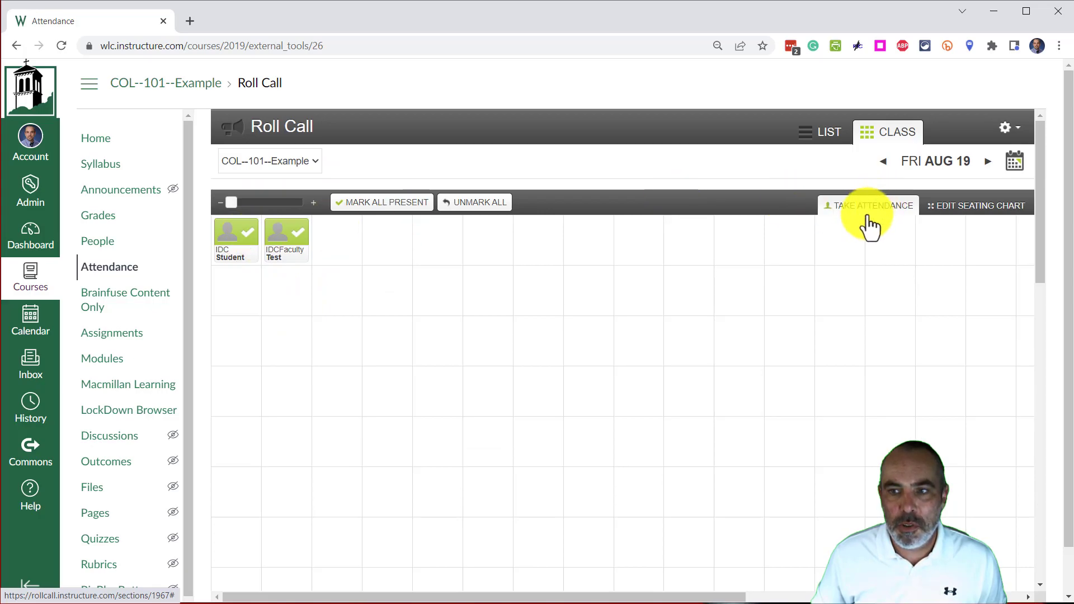
Switch the seating chart to taking attendance and cycle the second student's status until it is present again.
left_click(984, 208)
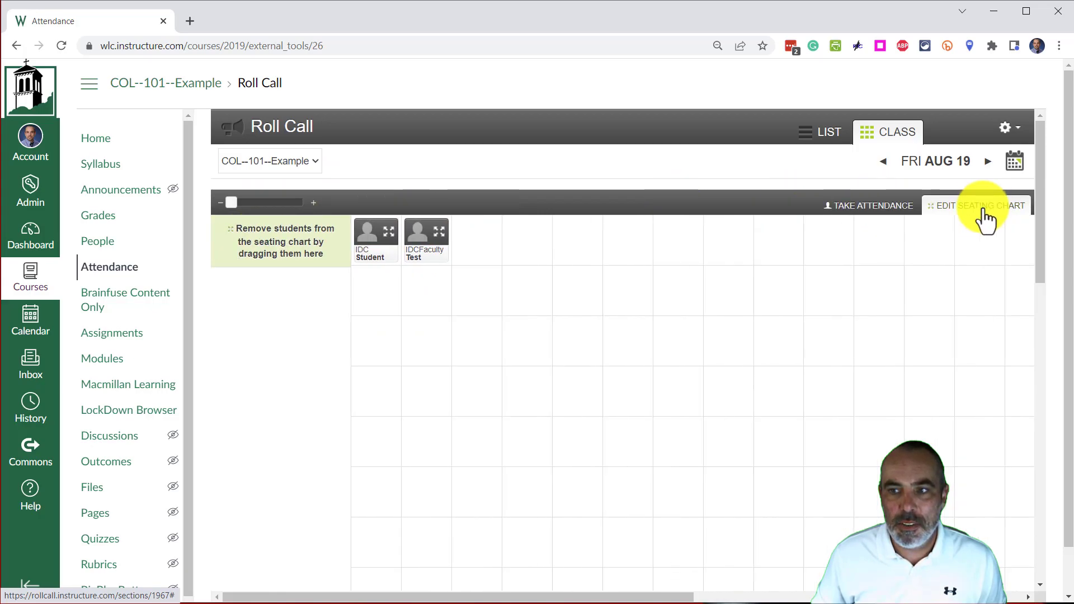
left_click(871, 208)
left_click(285, 243)
left_click(283, 247)
left_click(284, 246)
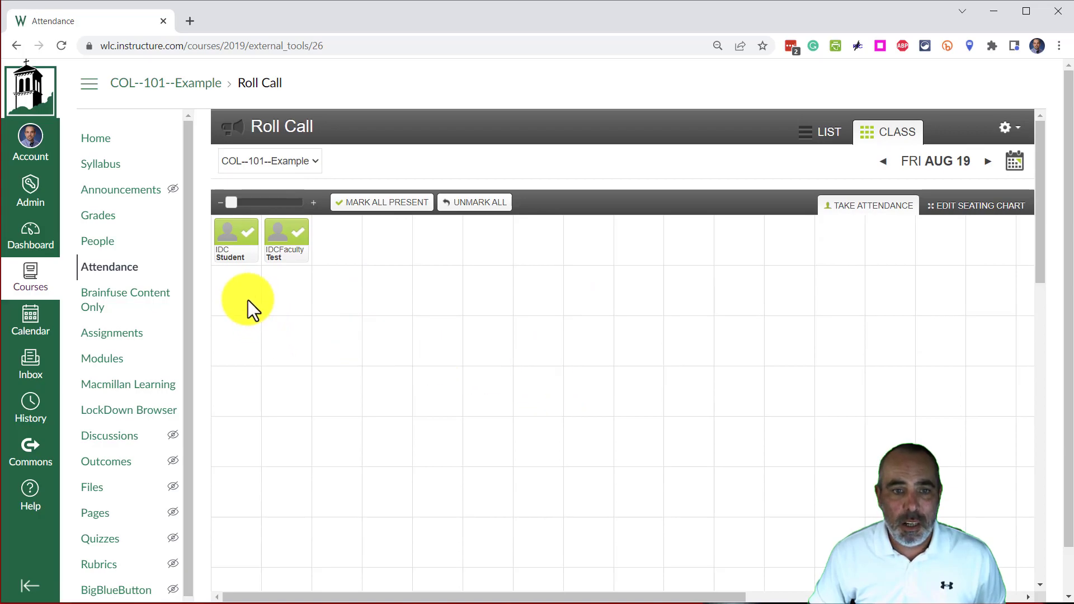
Check the Roll Call settings again from the class view and close them.
scroll(116, 281, "down", 1)
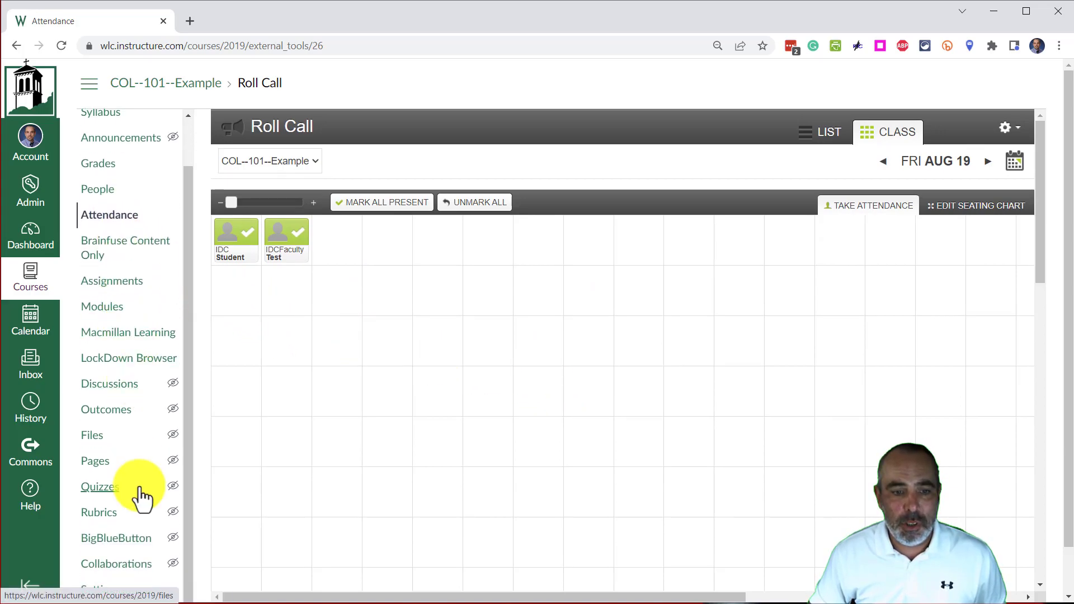
left_click(107, 224)
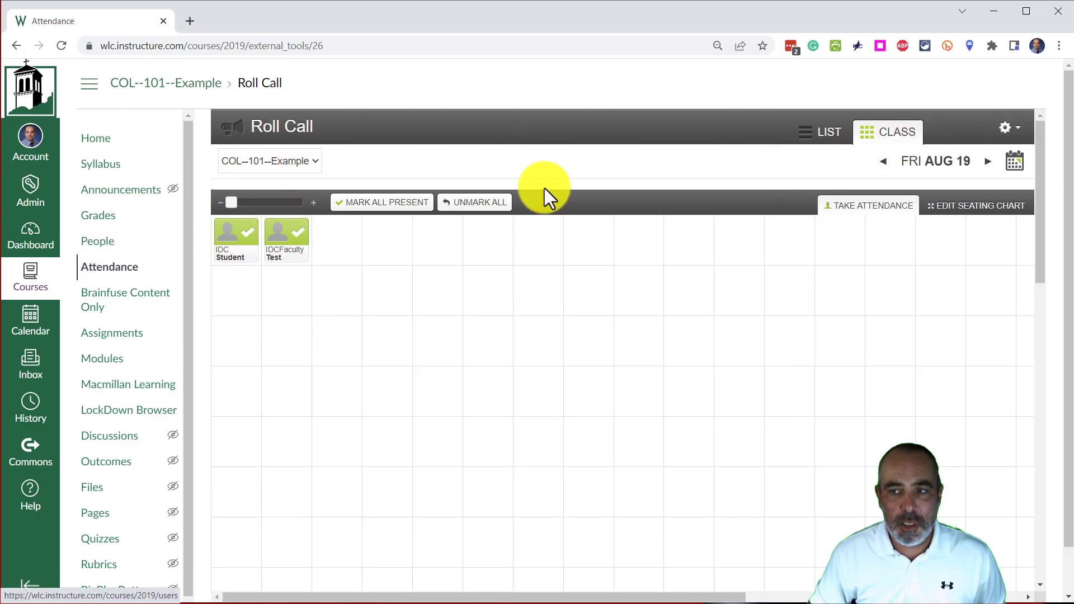
left_click(1005, 129)
left_click(960, 152)
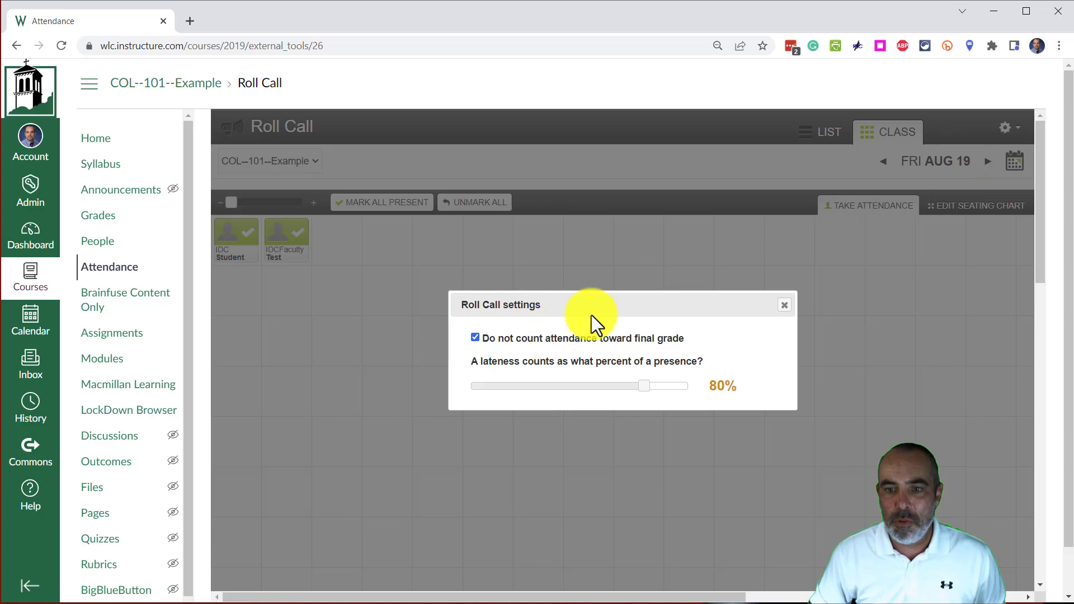
left_click(785, 305)
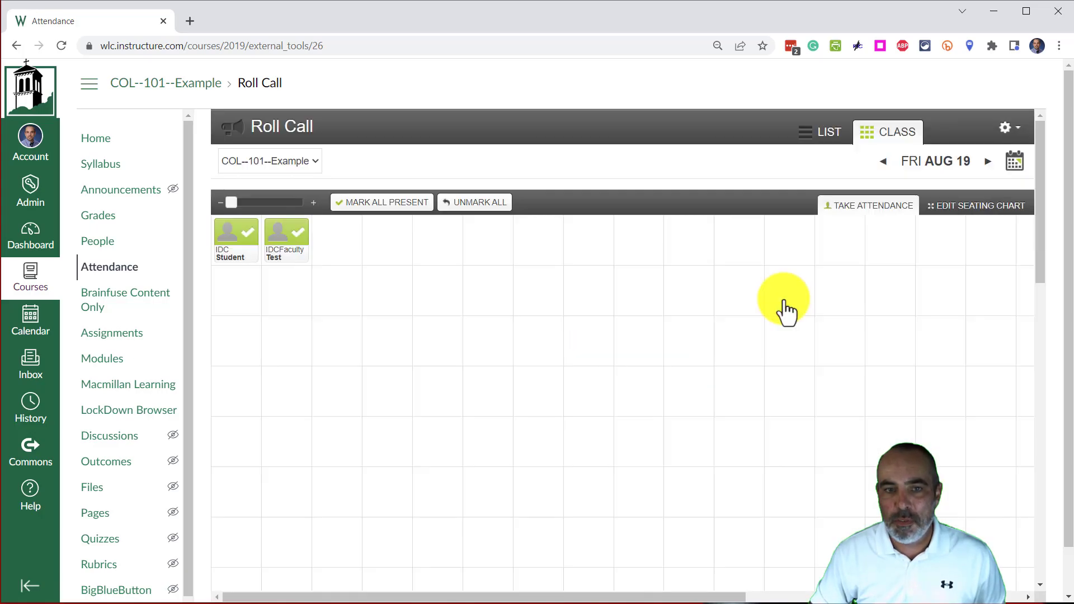
Compare the list and class views, and the seating chart's editing and attendance-taking modes.
left_click(815, 140)
left_click(860, 149)
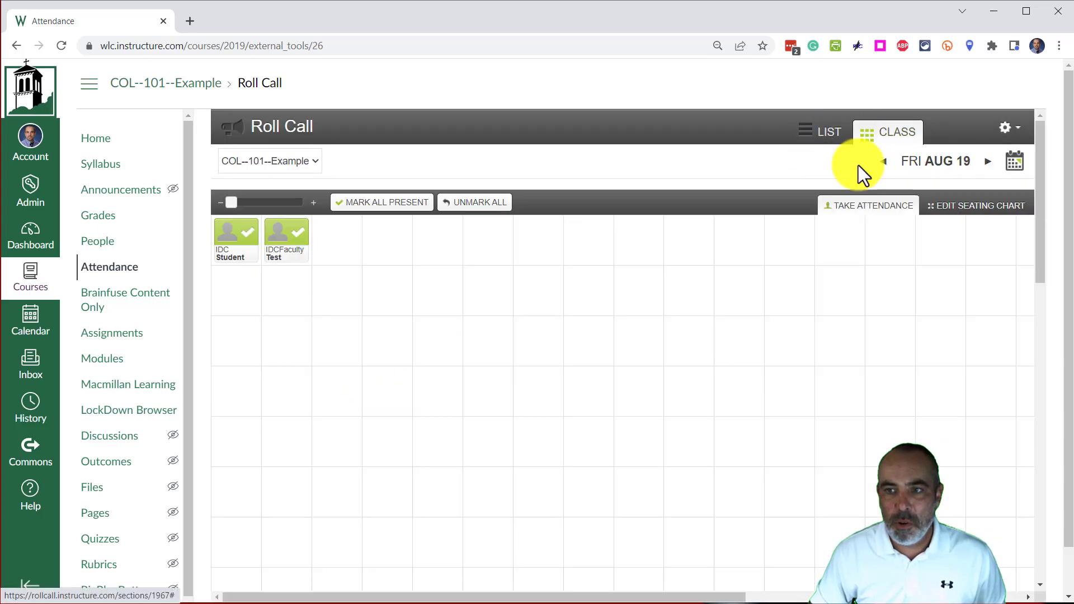
left_click(985, 209)
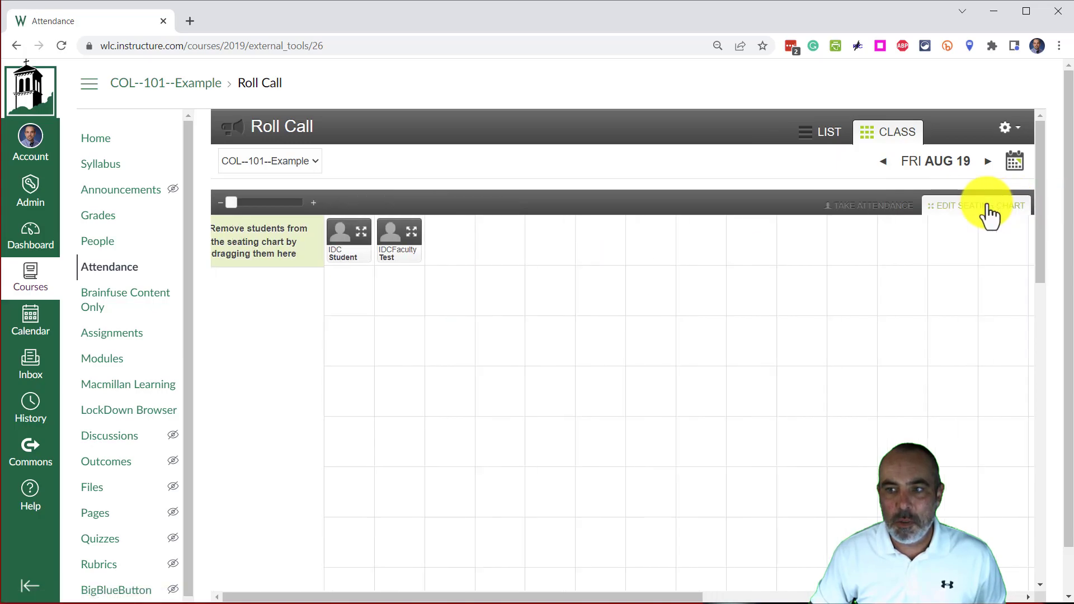
left_click(866, 210)
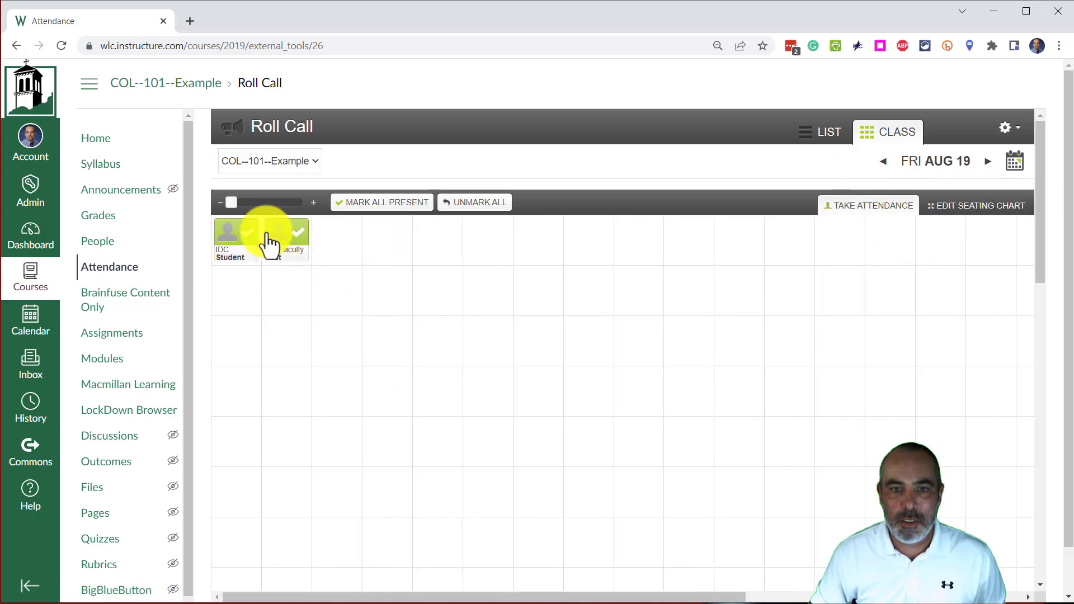
mouse_move(230, 199)
left_mouse_down()
mouse_move(303, 207)
mouse_move(229, 205)
left_mouse_up()
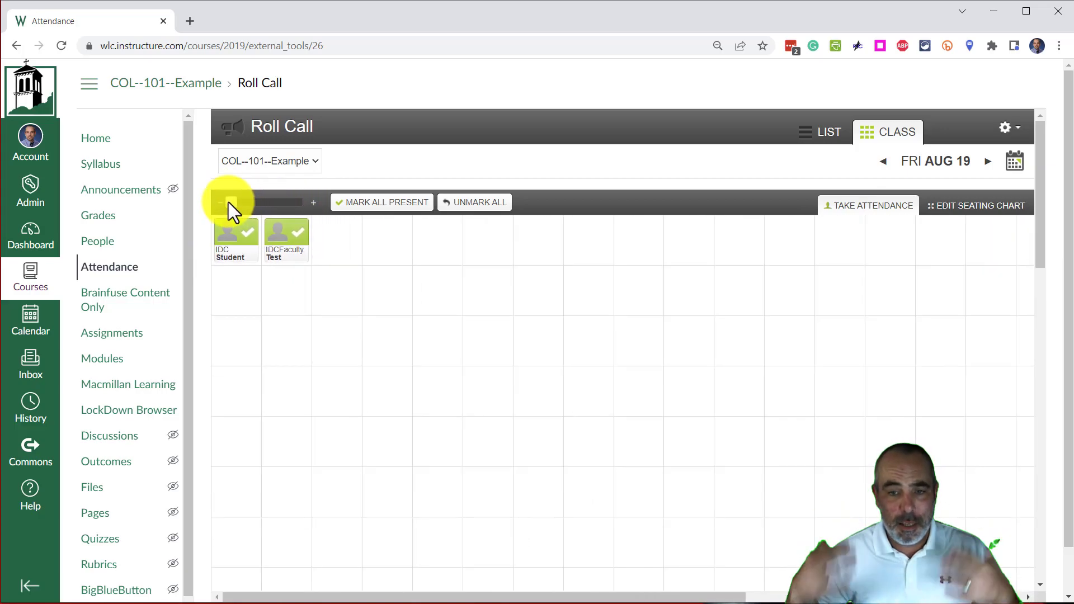